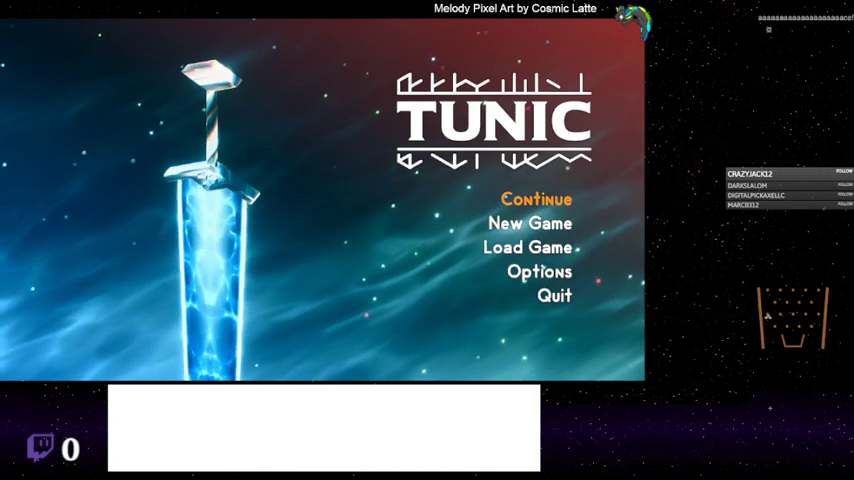
key(Down)
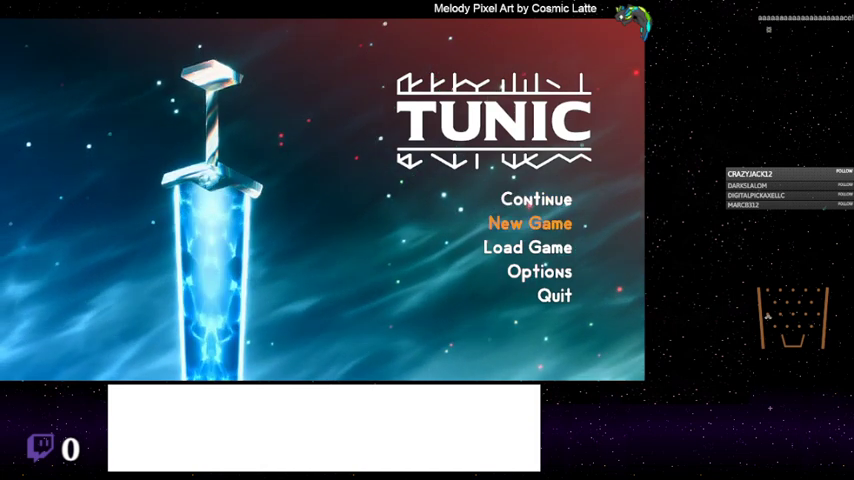
key(Down)
key(Up)
key(Up)
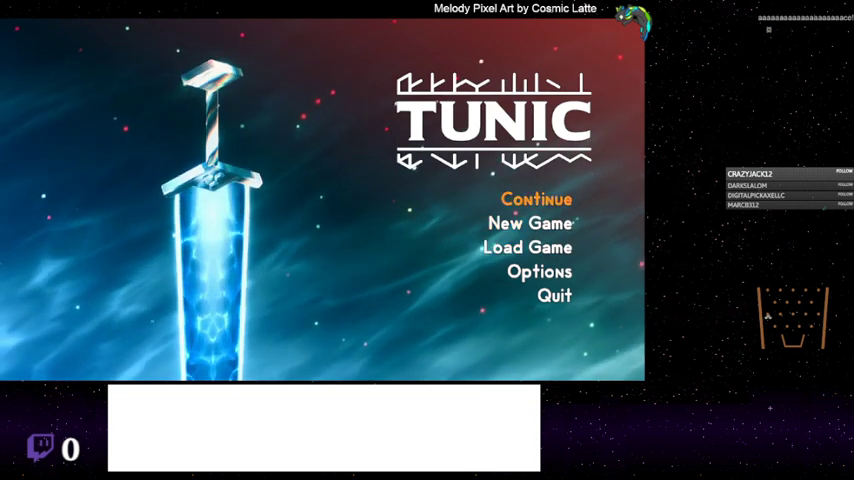
key(Down)
key(Up)
key(Down)
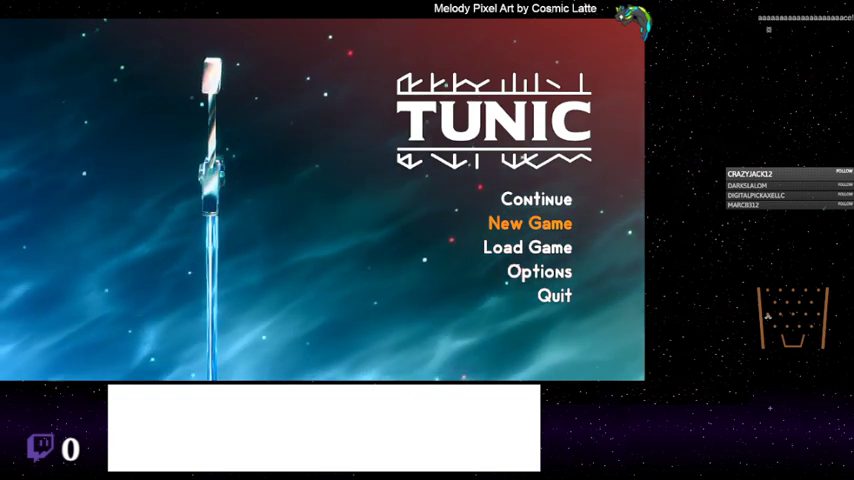
key(Down)
key(Up)
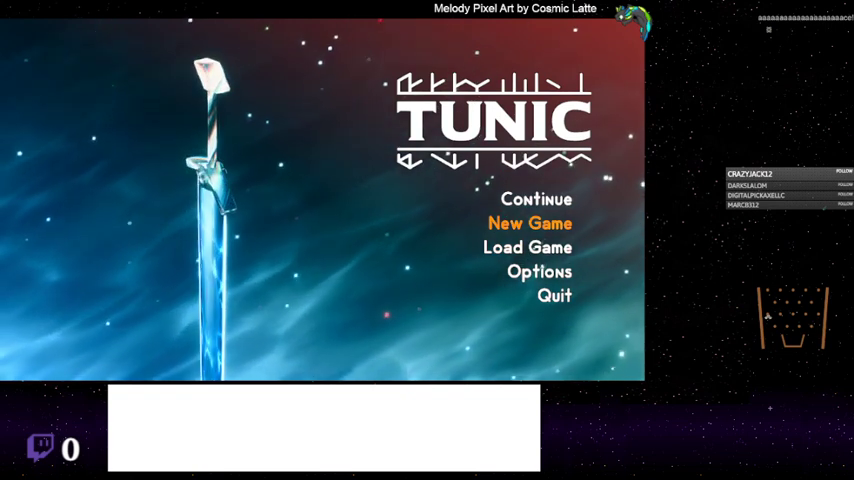
key(Up)
key(Down)
key(Up)
key(Return)
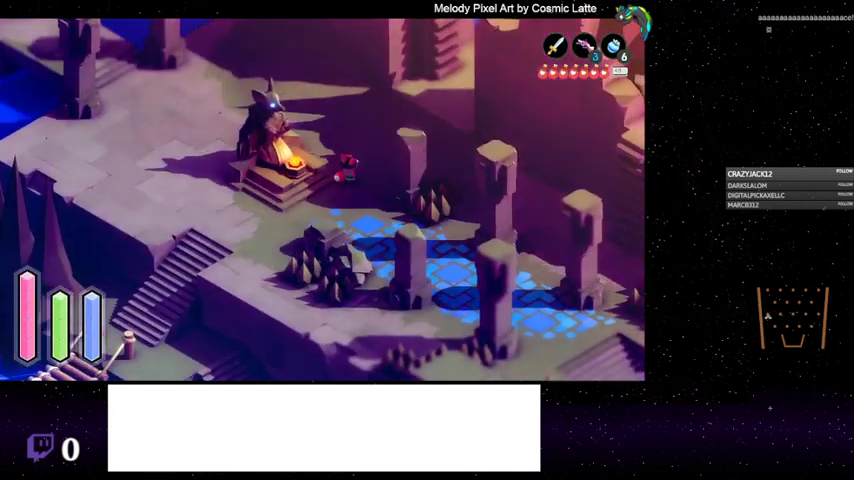
key(Left)
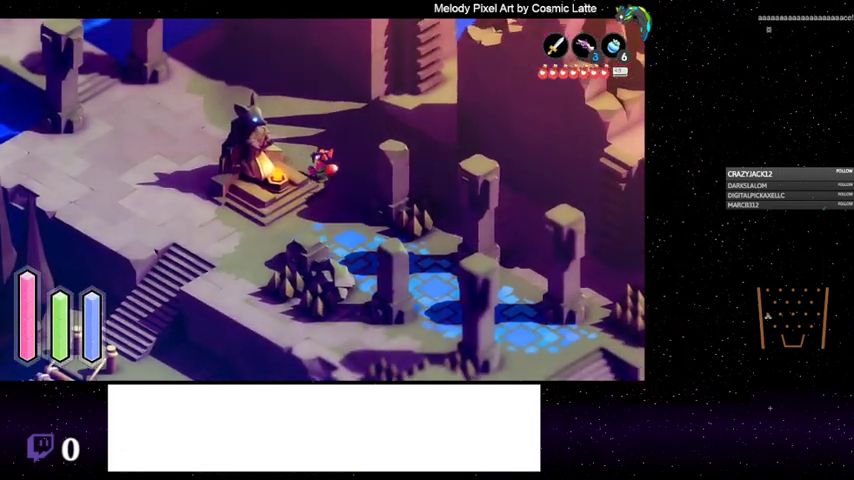
key(Left)
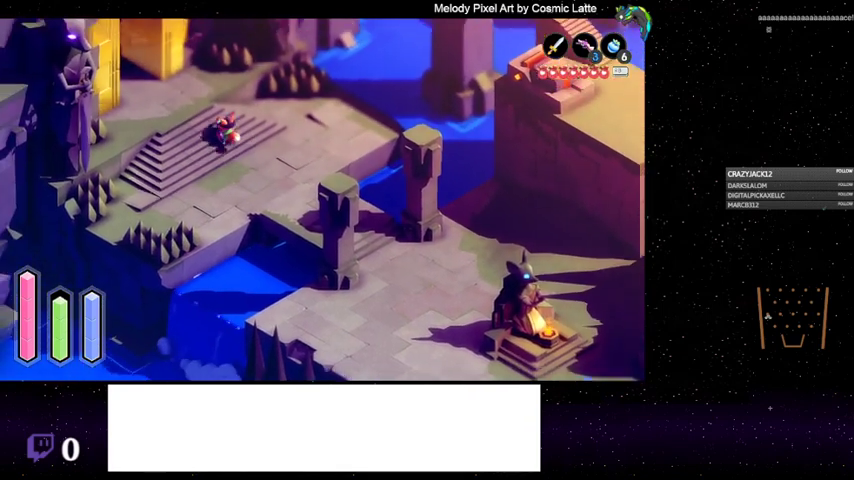
key(Left)
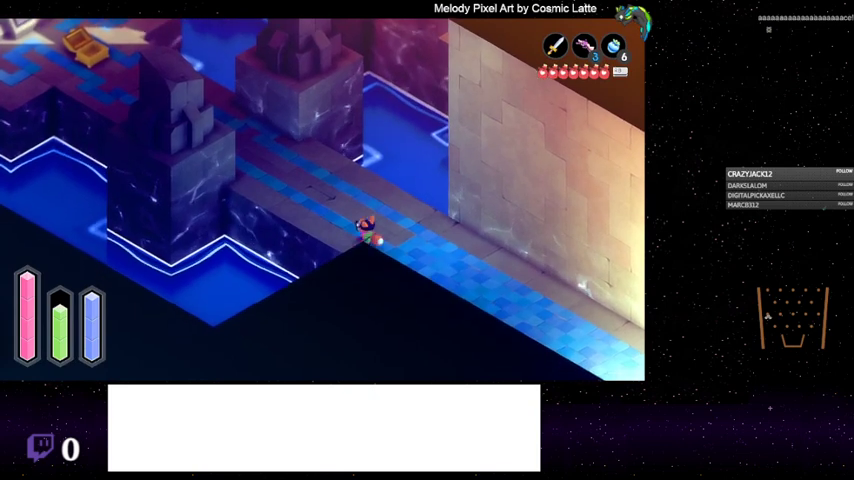
key(Left)
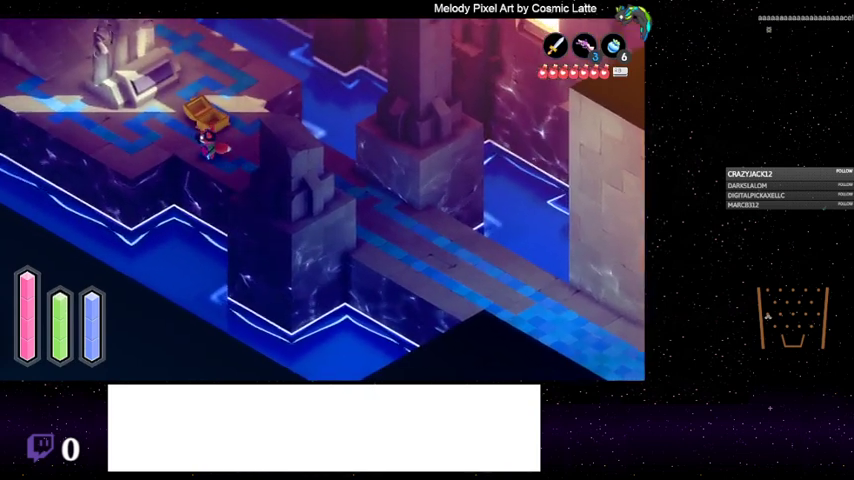
key(Left)
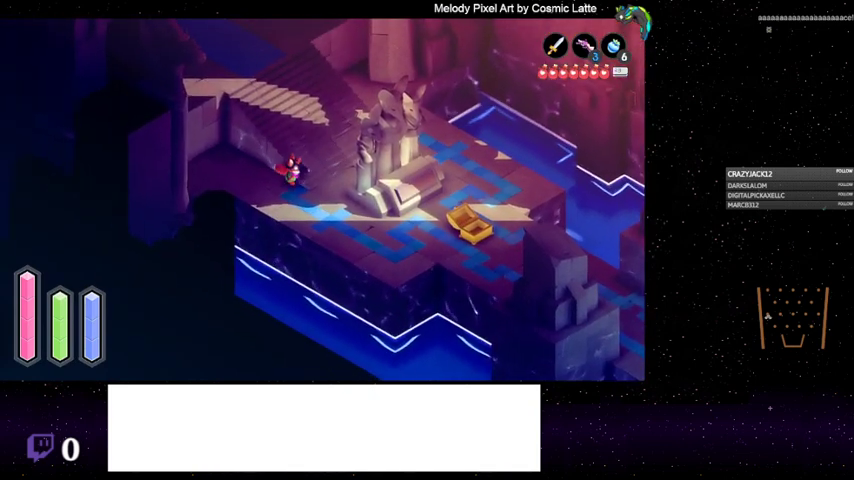
key(Up)
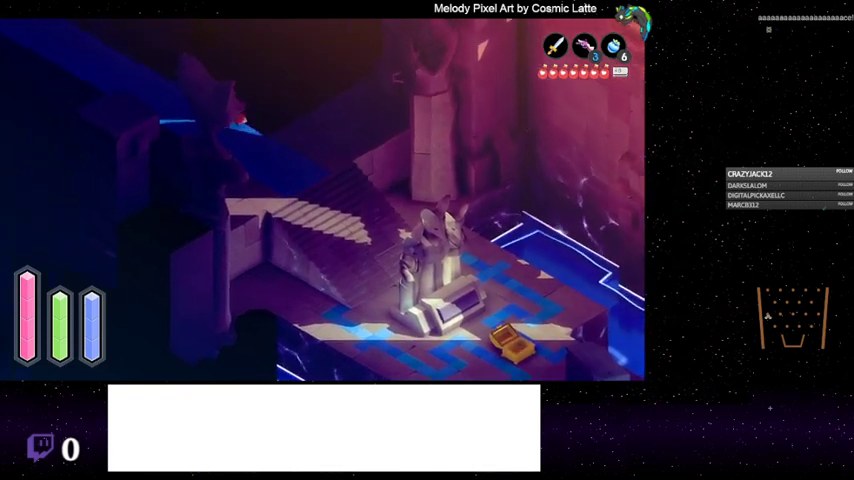
key(Up)
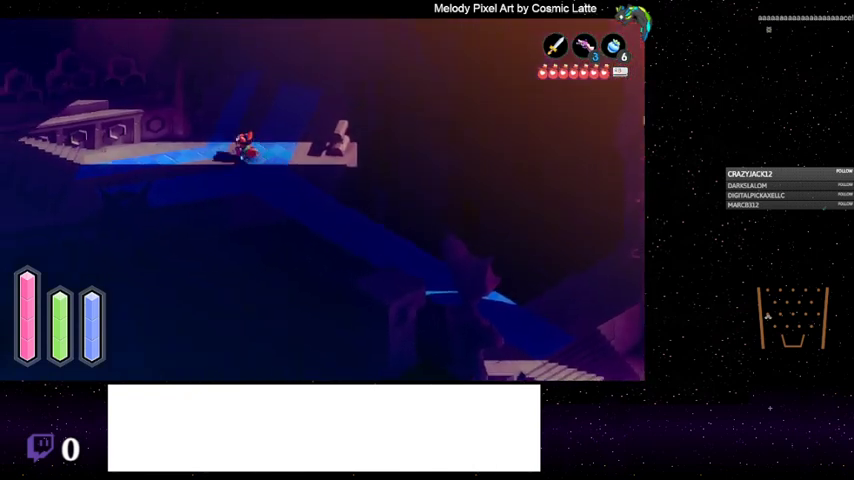
key(Up)
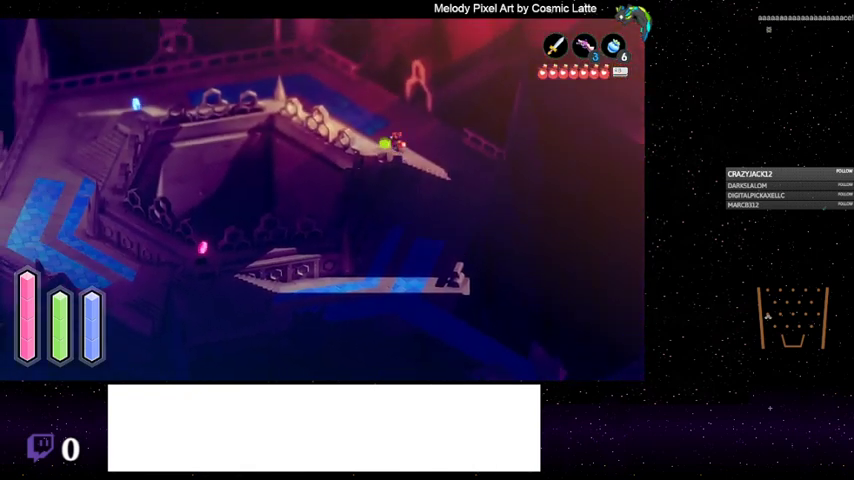
key(Up)
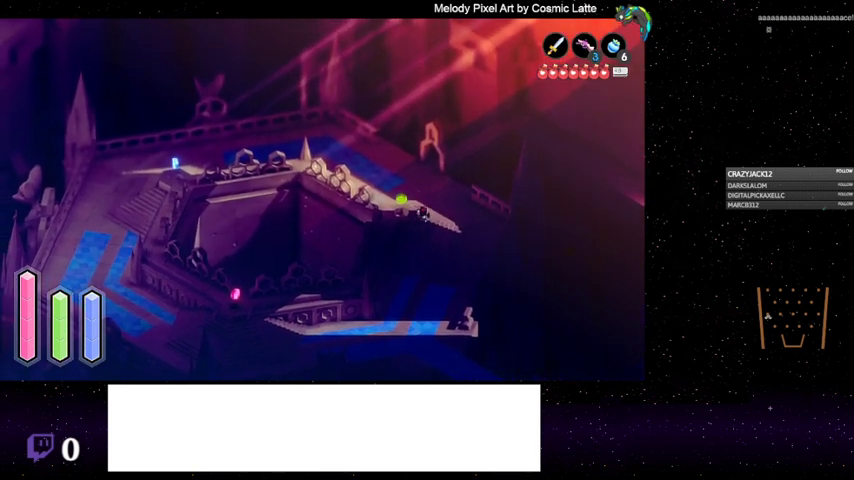
key(Down)
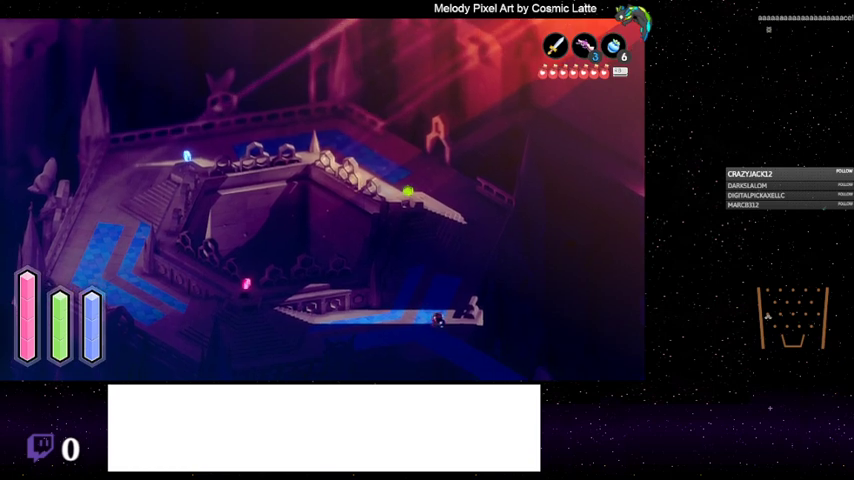
key(Down)
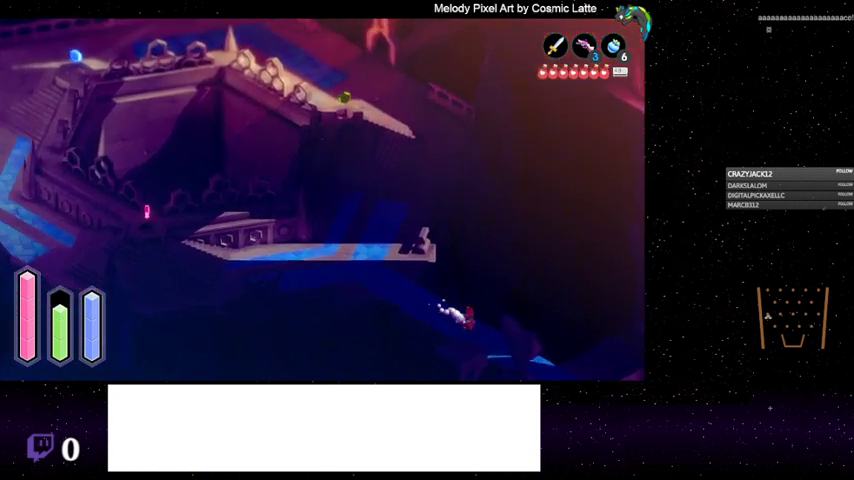
key(Down)
key(Down)
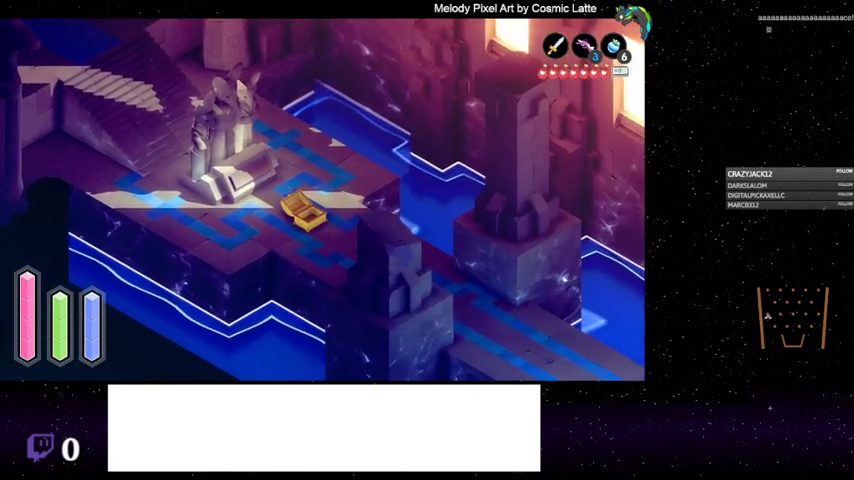
key(Down)
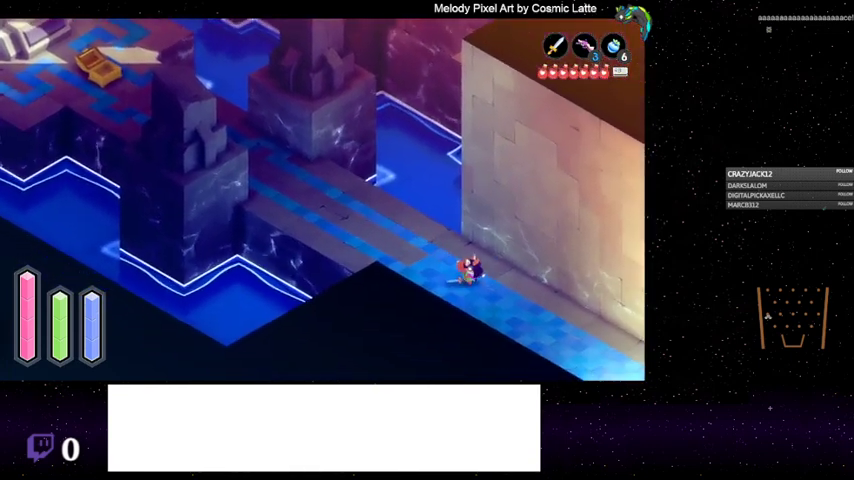
key(Down)
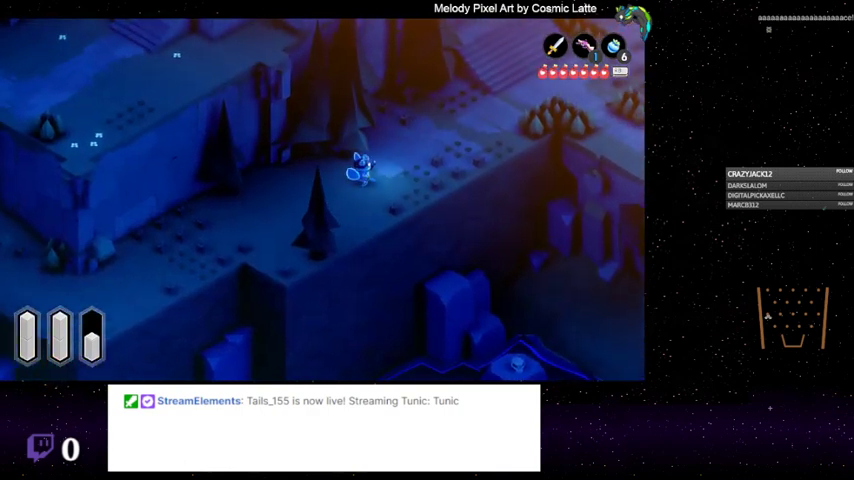
key(Escape)
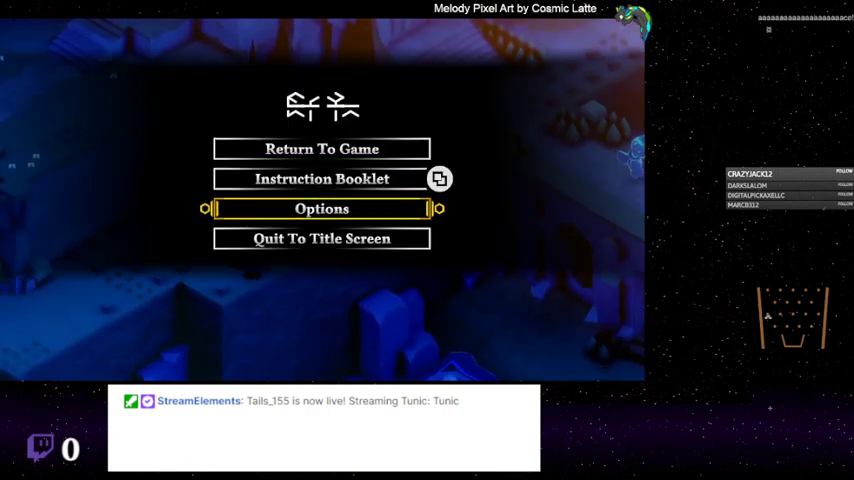
key(Return)
key(Left)
key(Left)
key(Left)
key(Left)
key(Right)
key(Right)
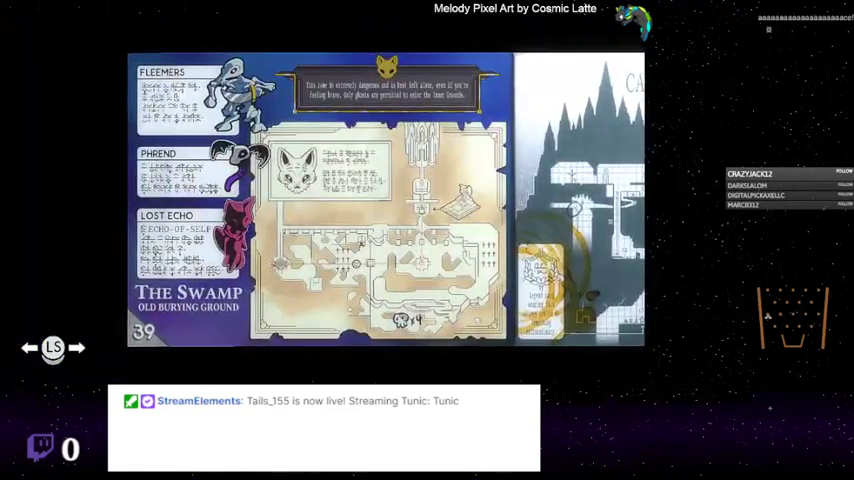